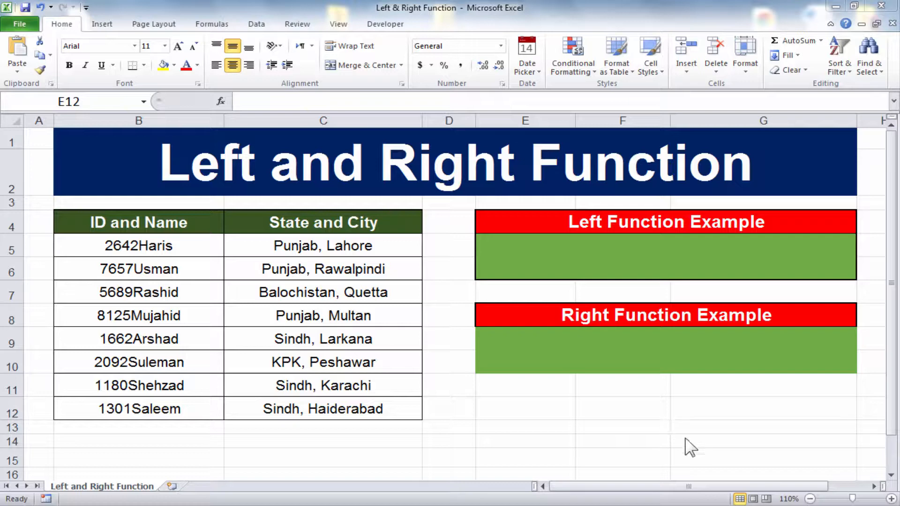
# Enter the formula =LEFT(B5,4) in the Left Function Example cell to extract the first four characters of B5
pyautogui.click(586, 505)
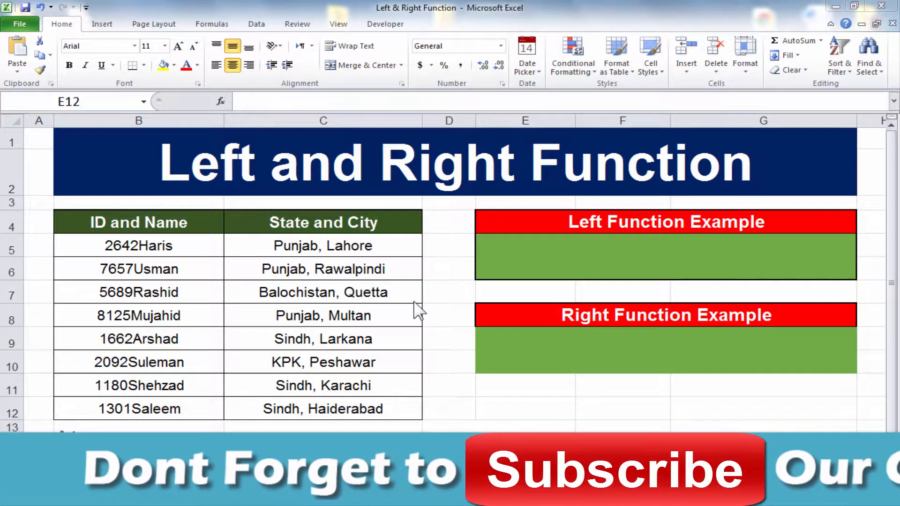
pyautogui.click(591, 258)
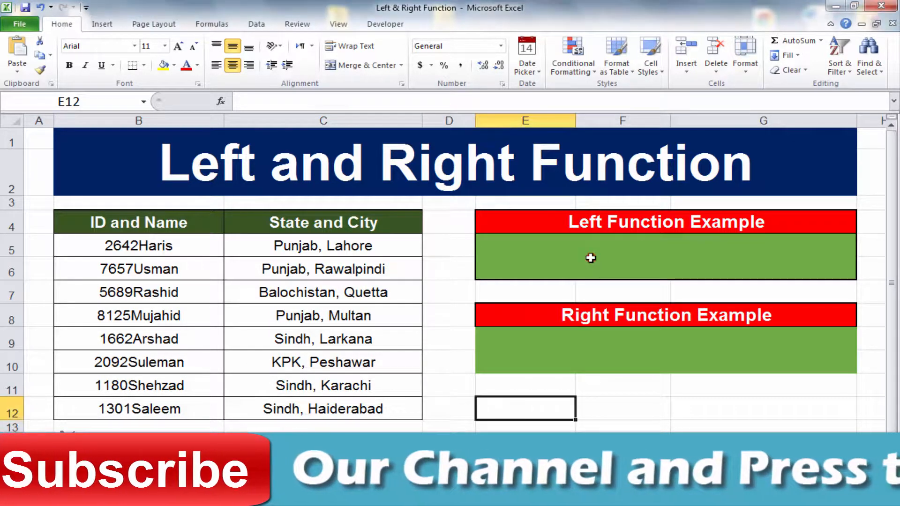
pyautogui.click(590, 257)
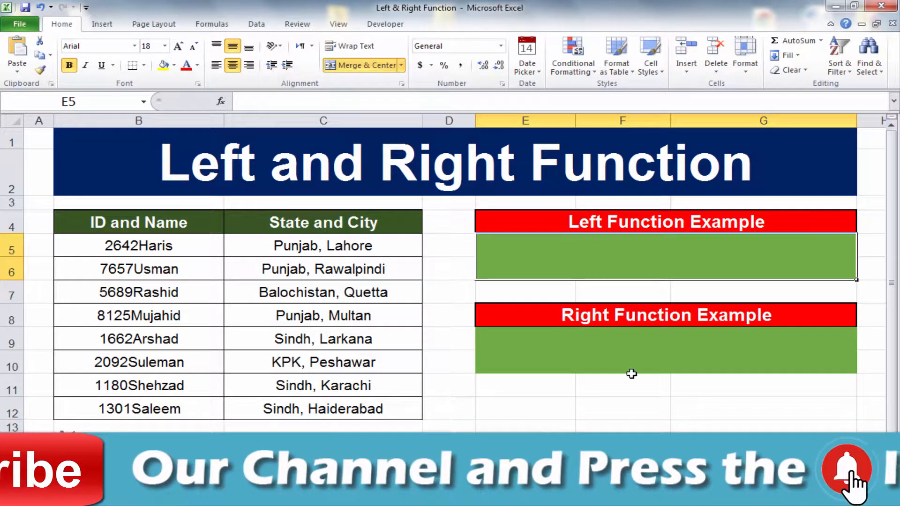
pyautogui.write('=left')
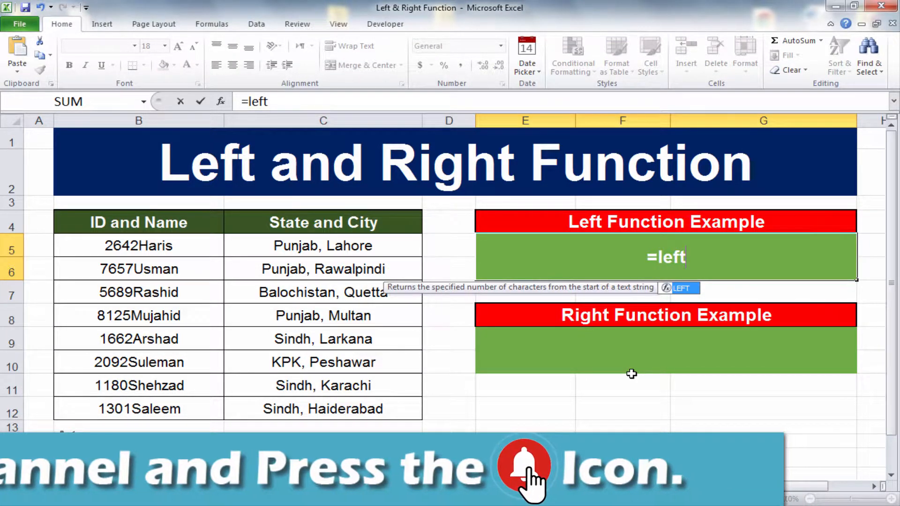
pyautogui.write('(')
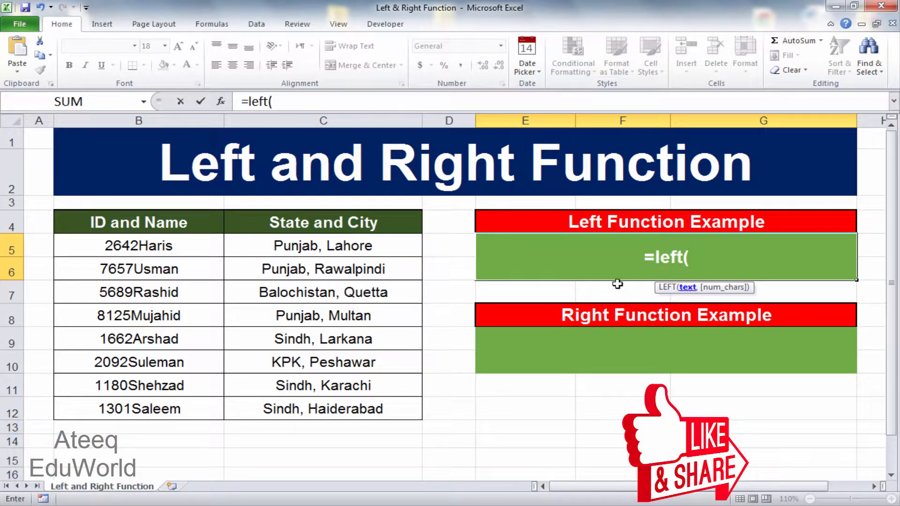
pyautogui.click(183, 247)
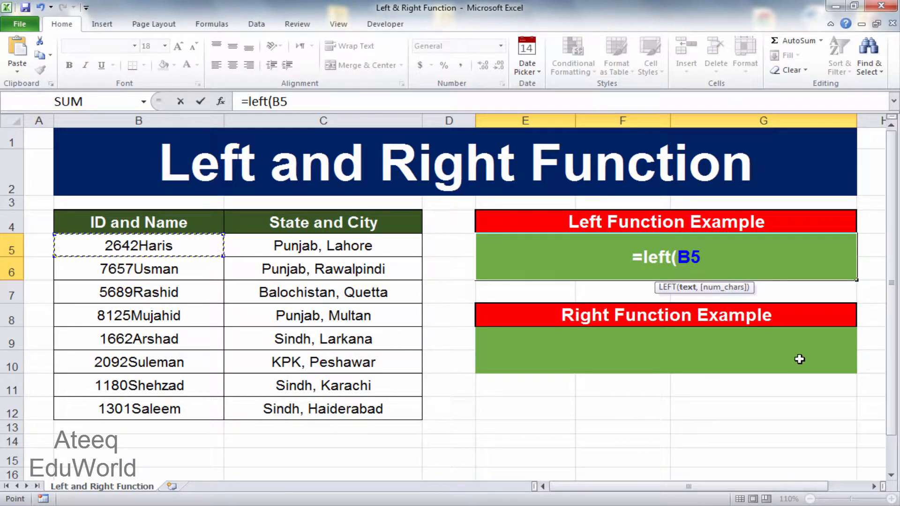
pyautogui.write(',')
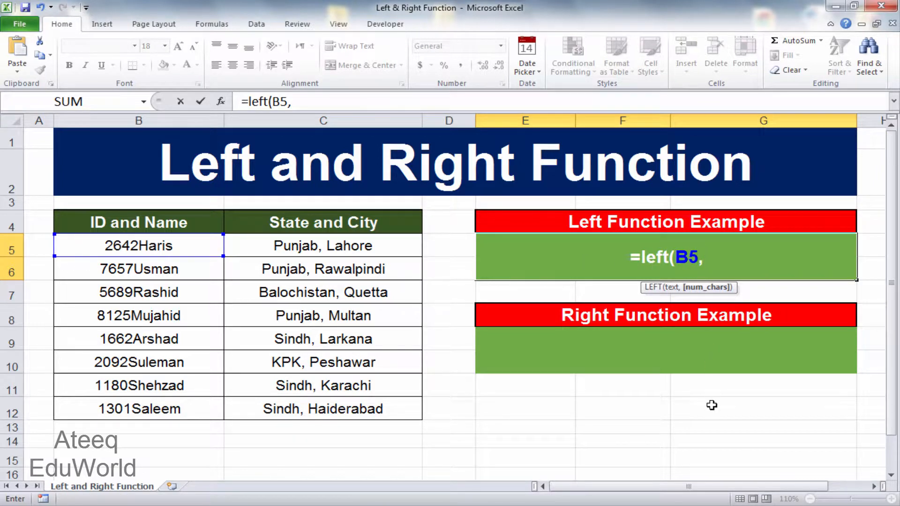
pyautogui.write('4')
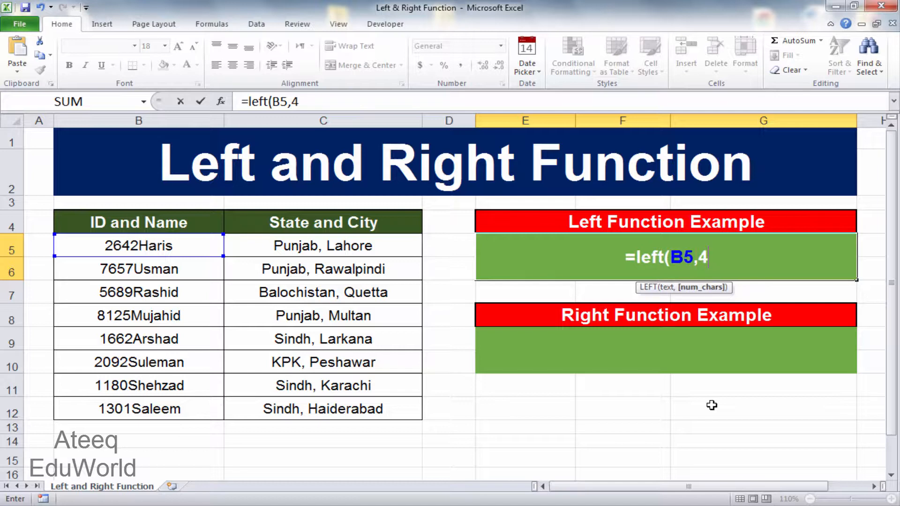
pyautogui.write(')')
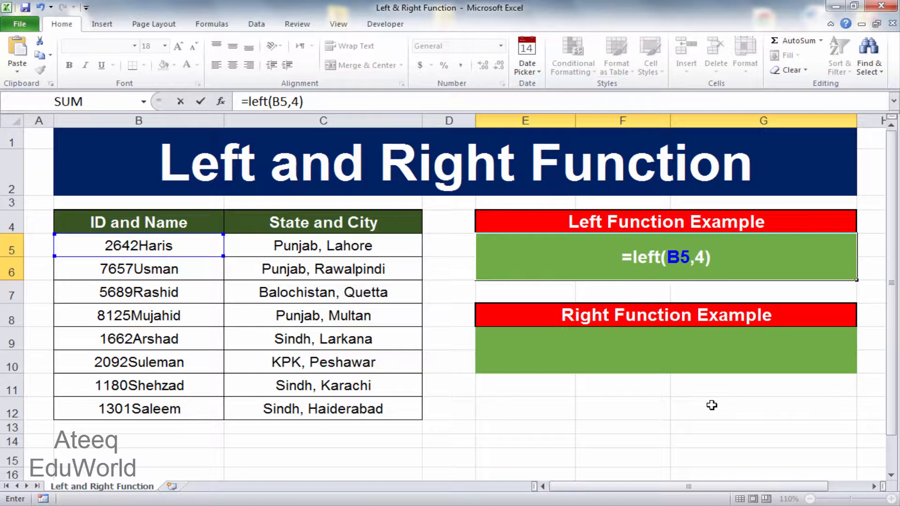
pyautogui.press('Return')
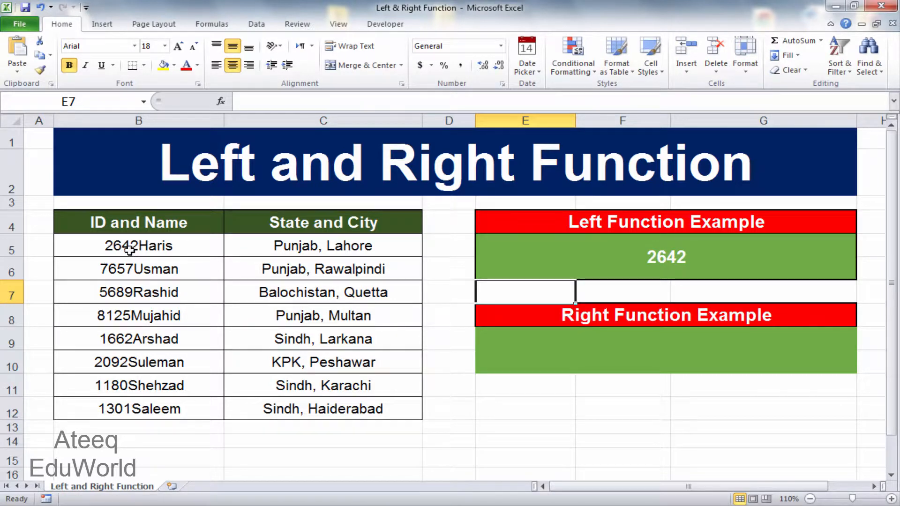
# Replace the Left Function Example formula with =LEFT(C5,6) to extract the state name from C5
pyautogui.click(692, 256)
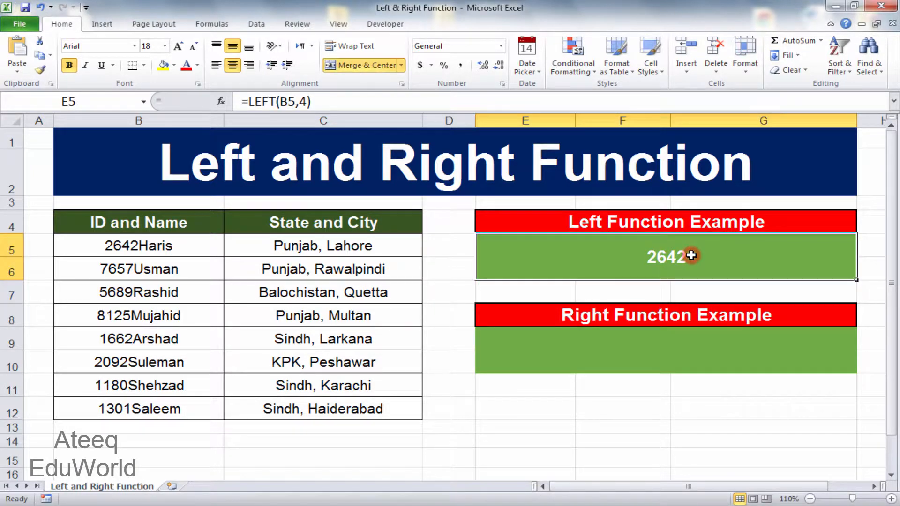
pyautogui.write('=')
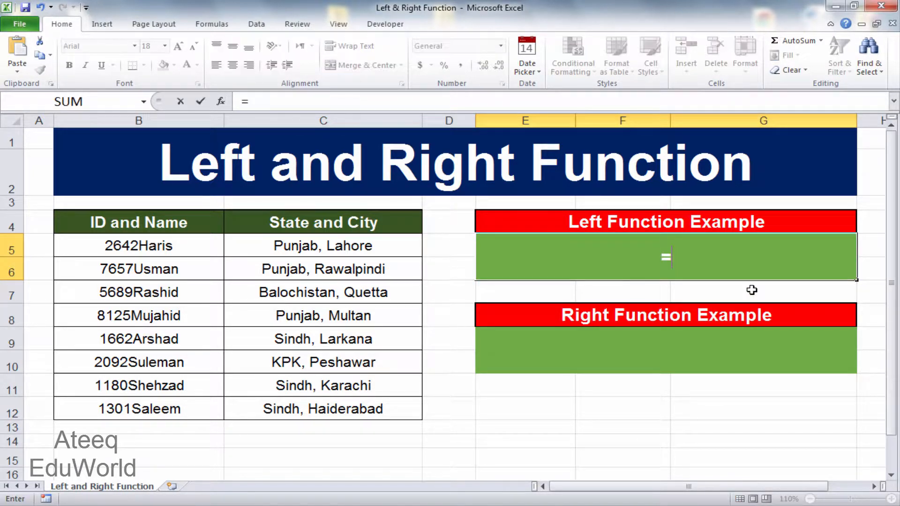
pyautogui.write('lef')
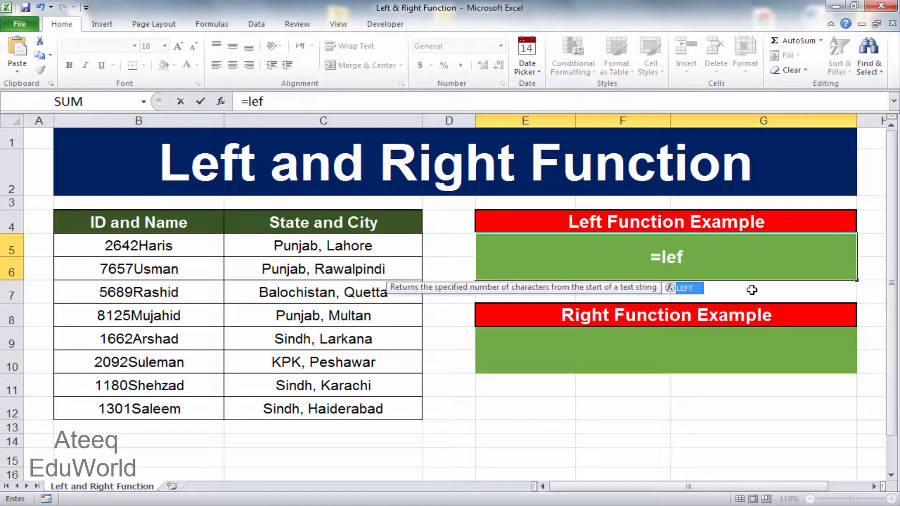
pyautogui.write('t')
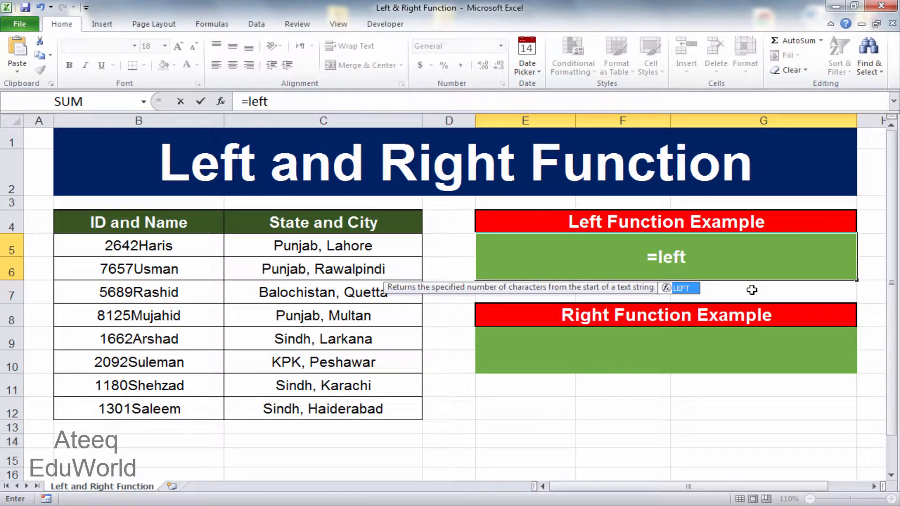
pyautogui.write('(')
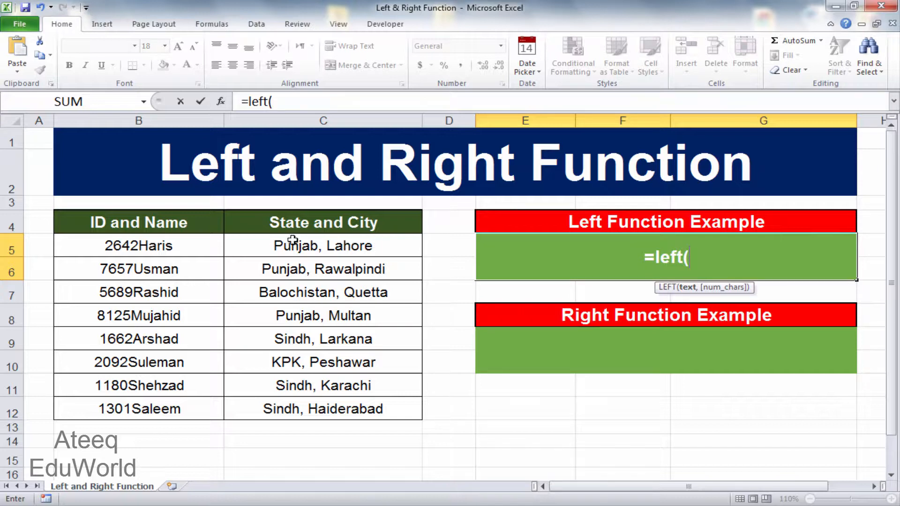
pyautogui.click(365, 244)
pyautogui.write(',')
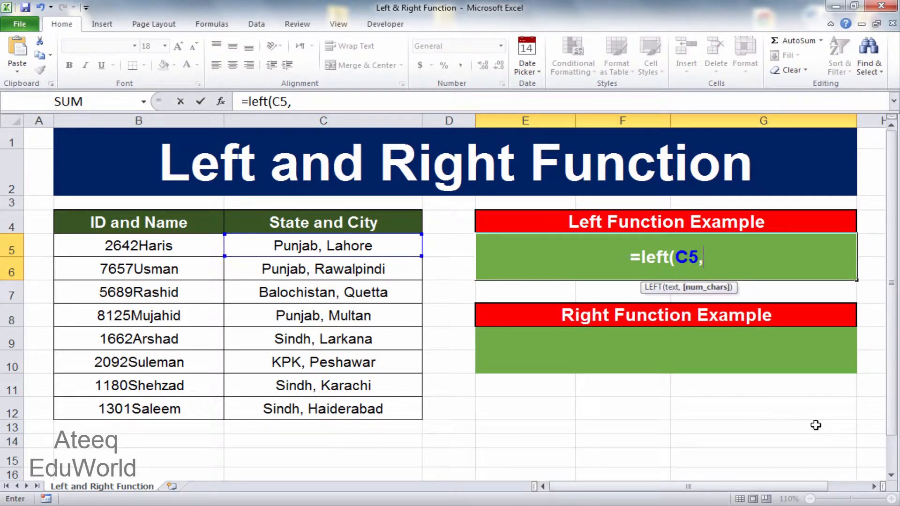
pyautogui.write('6)')
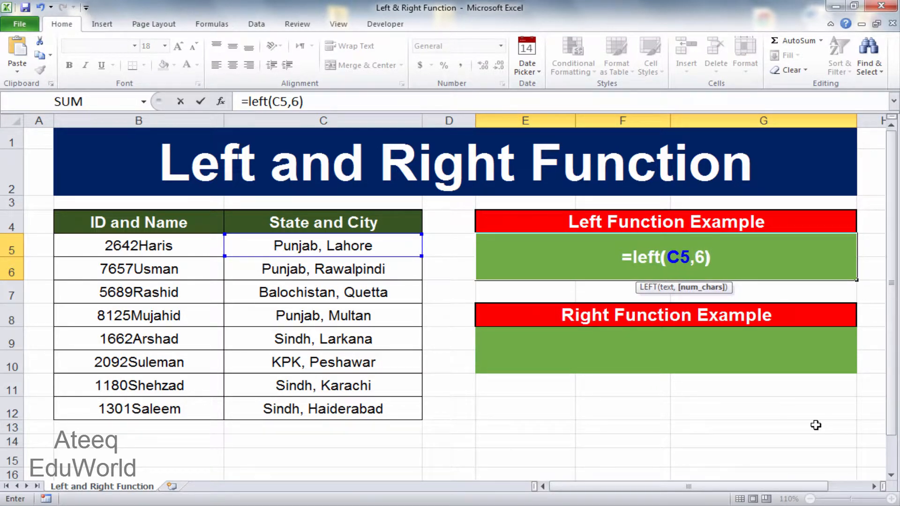
pyautogui.press('Return')
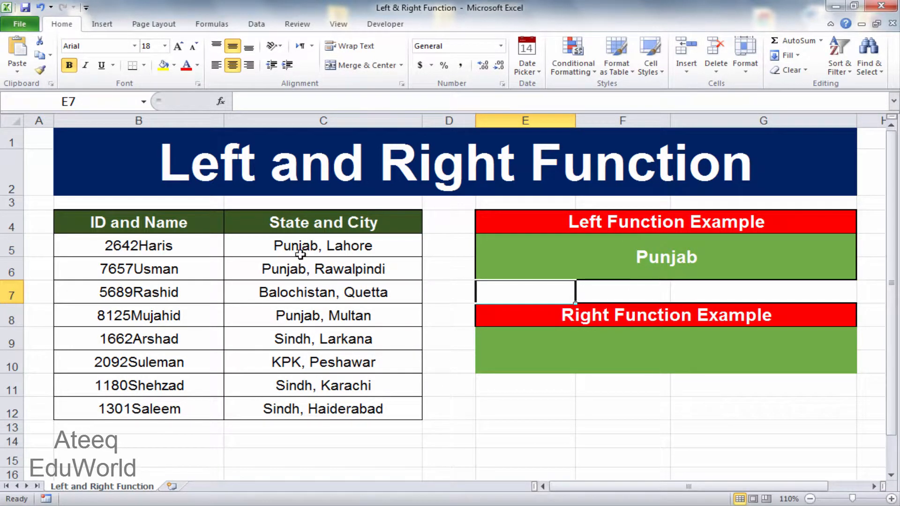
# Set the number of characters in the Left Function Example formula to 2
pyautogui.click(669, 253)
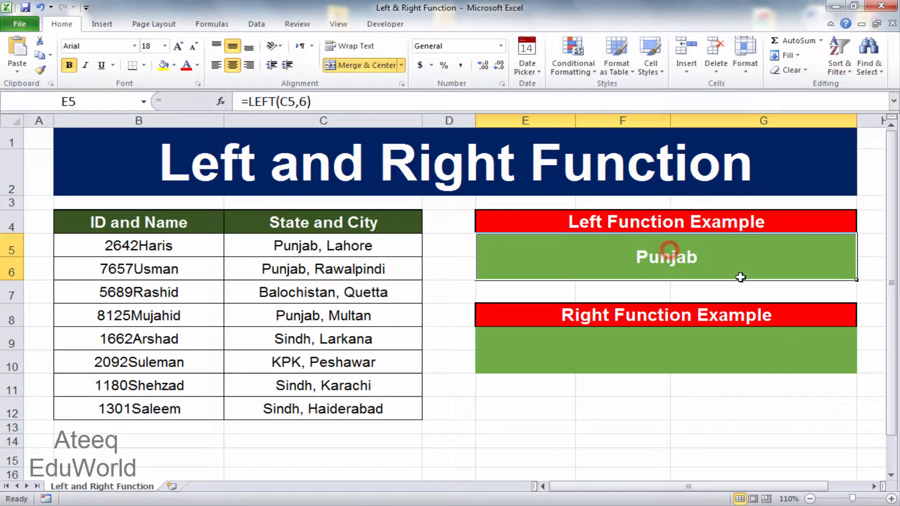
pyautogui.doubleClick(675, 272)
pyautogui.click(712, 256)
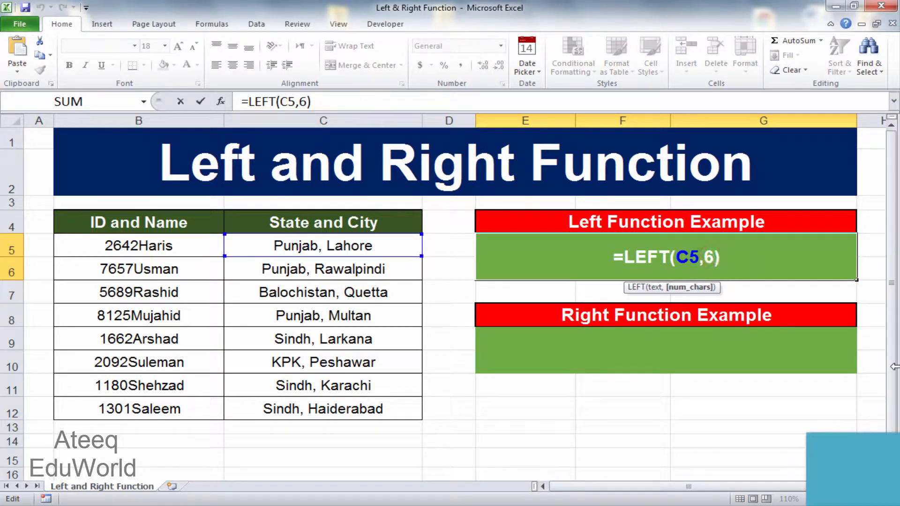
pyautogui.press('BackSpace')
pyautogui.write('2')
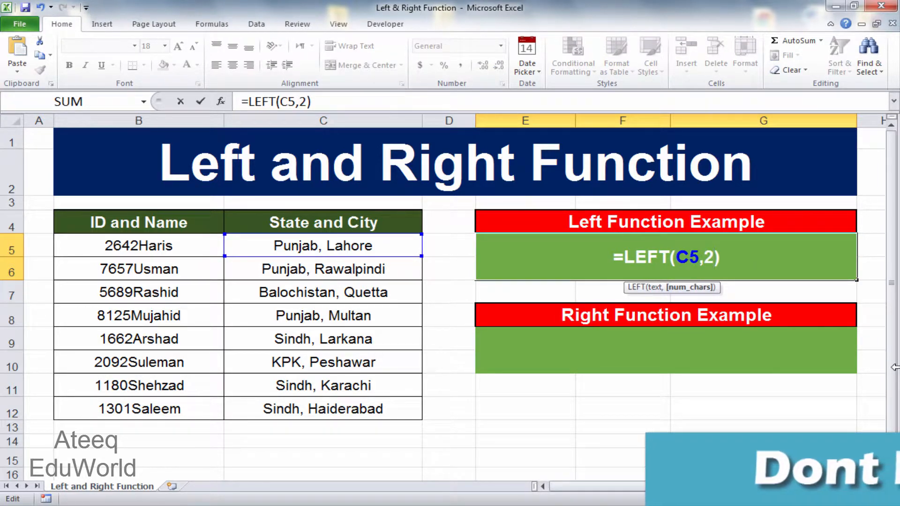
pyautogui.press('Return')
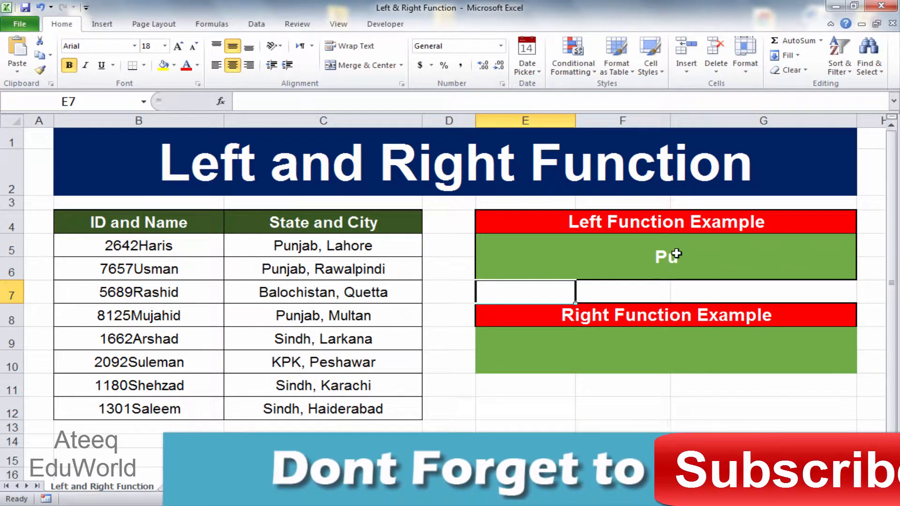
pyautogui.click(661, 261)
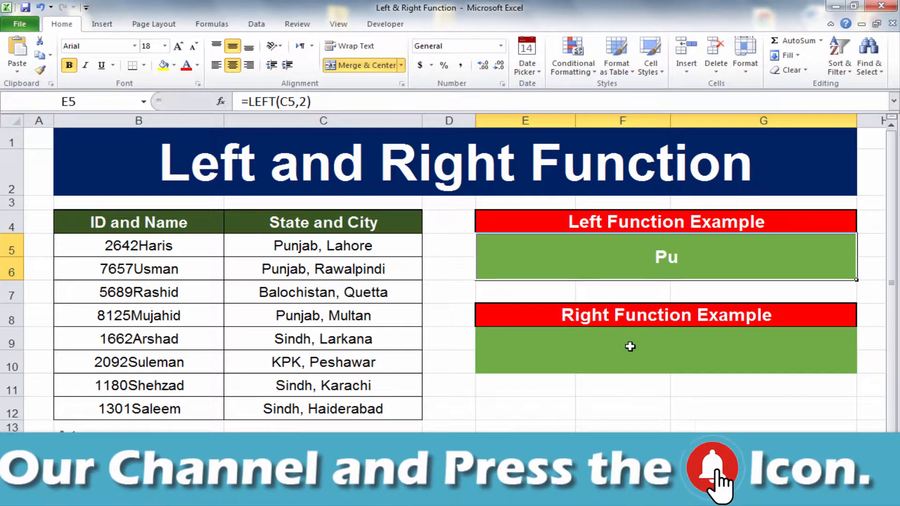
# Enter the formula =RIGHT(B6,5) in the Right Function Example cell to extract the last five characters of B6
pyautogui.click(599, 350)
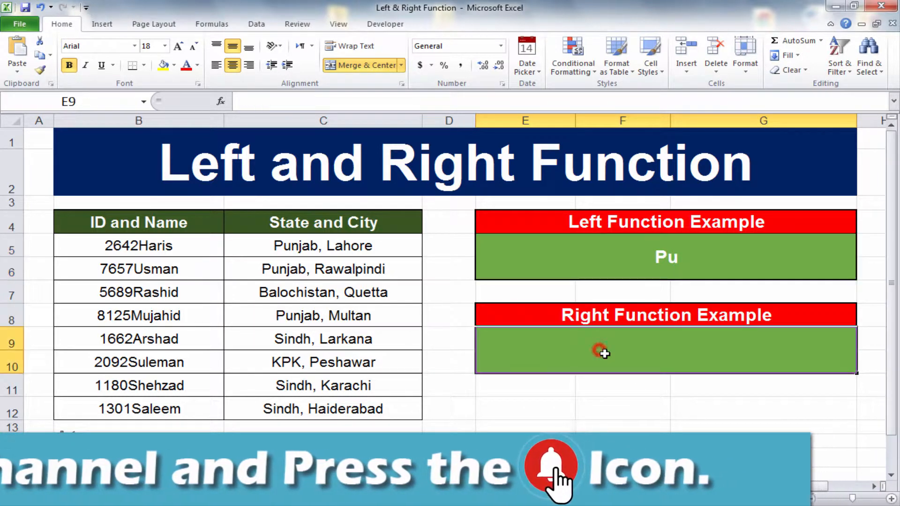
pyautogui.write('=right')
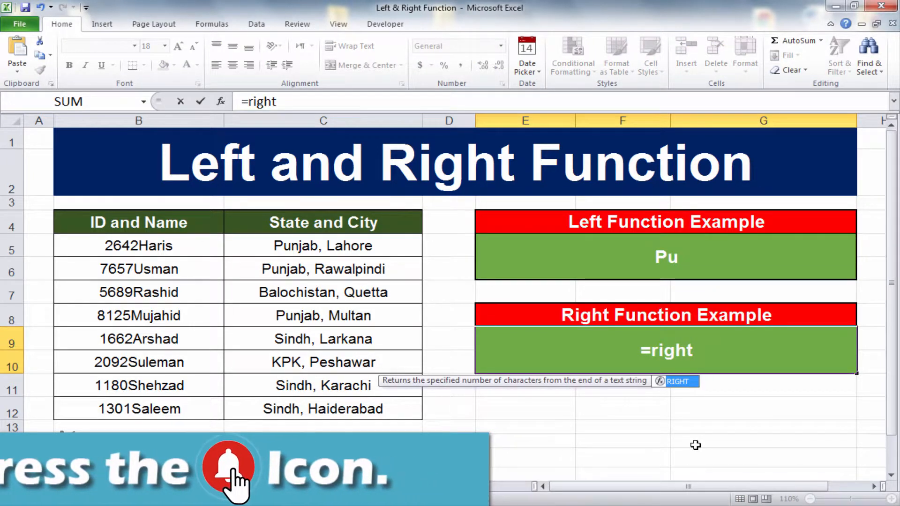
pyautogui.write('(')
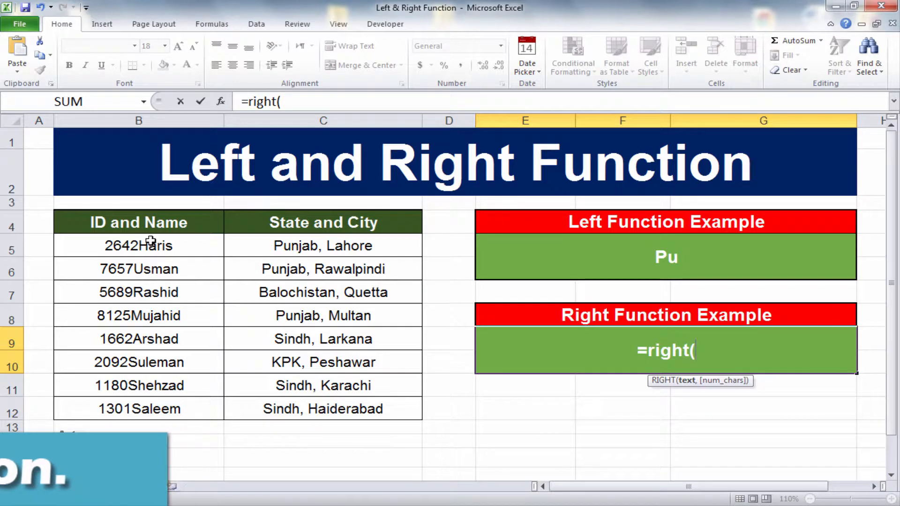
pyautogui.click(167, 269)
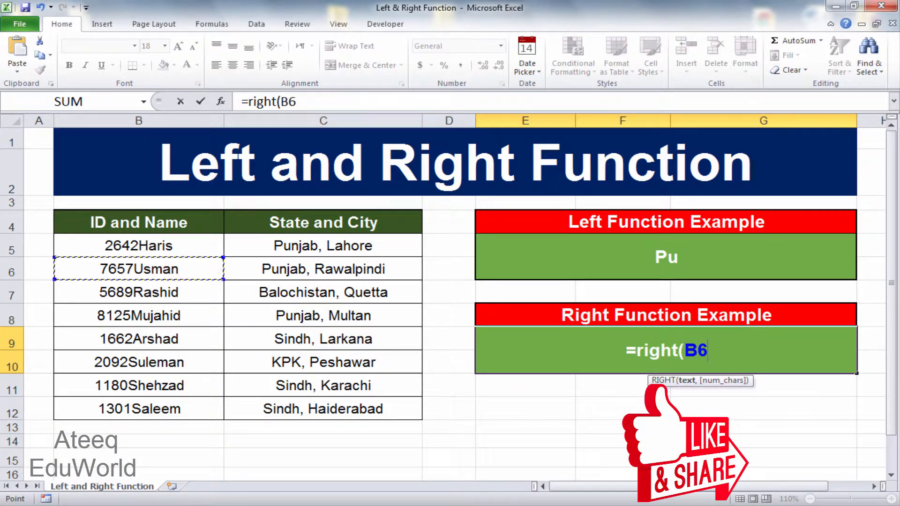
pyautogui.write(',')
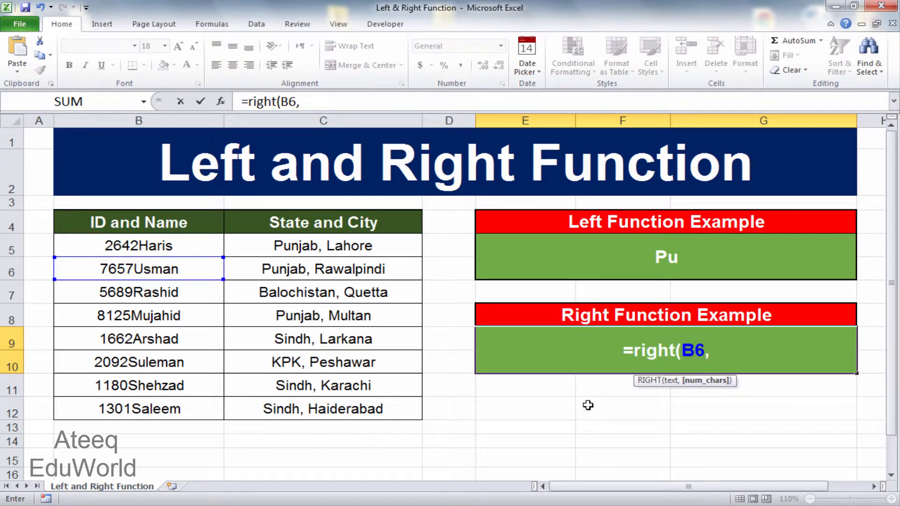
pyautogui.write('5')
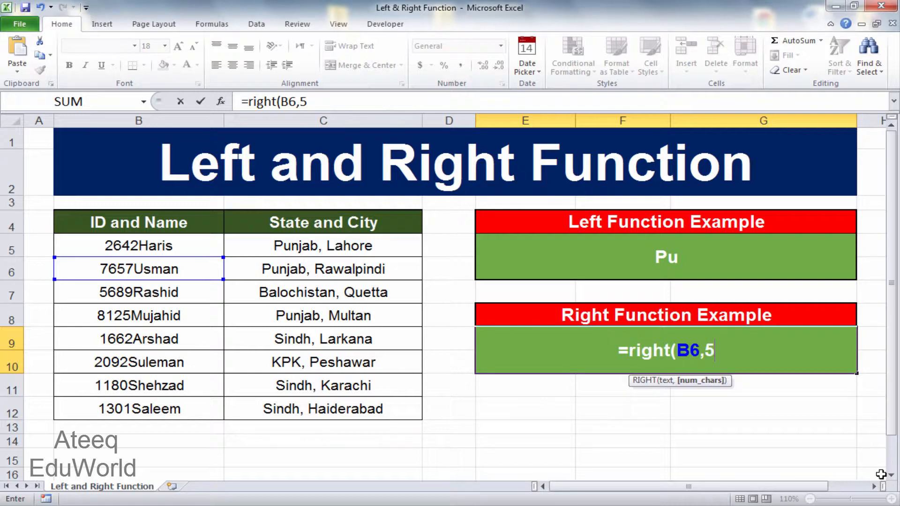
pyautogui.write(')')
pyautogui.press('Return')
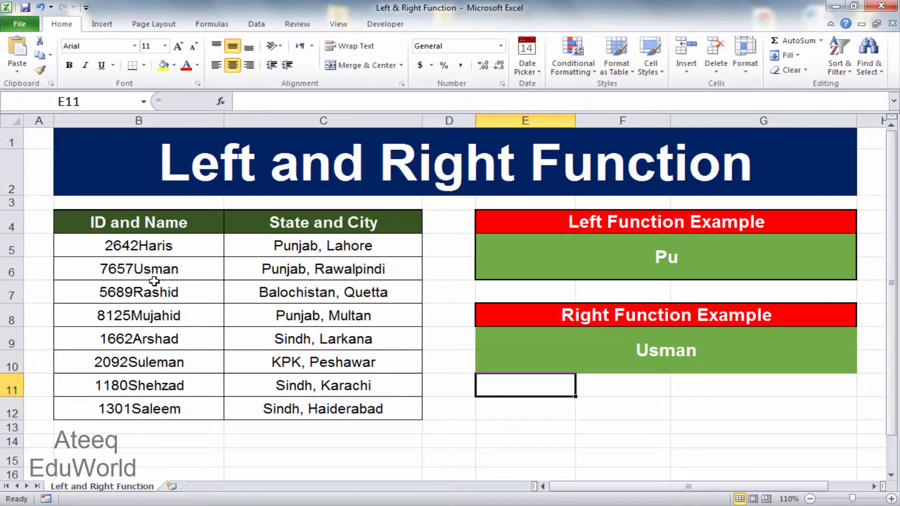
# Set the number of characters in the Right Function Example formula to 3
pyautogui.click(677, 358)
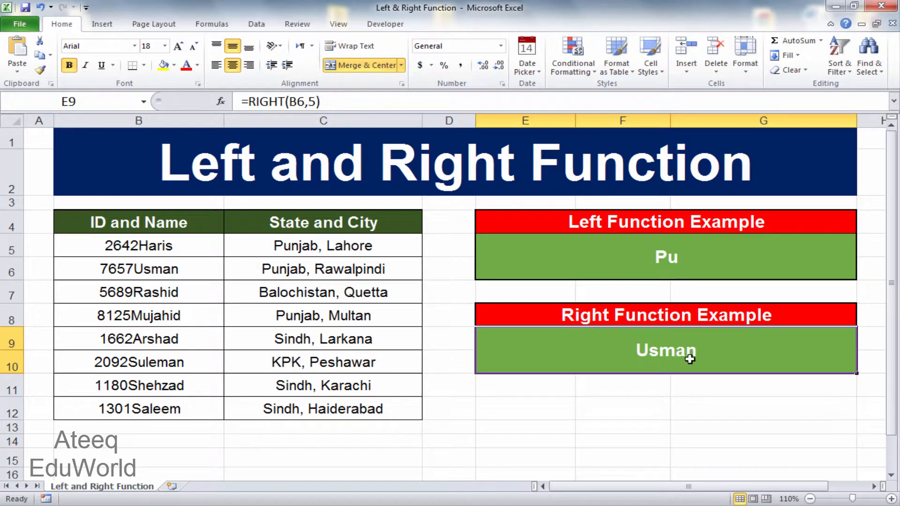
pyautogui.click(316, 101)
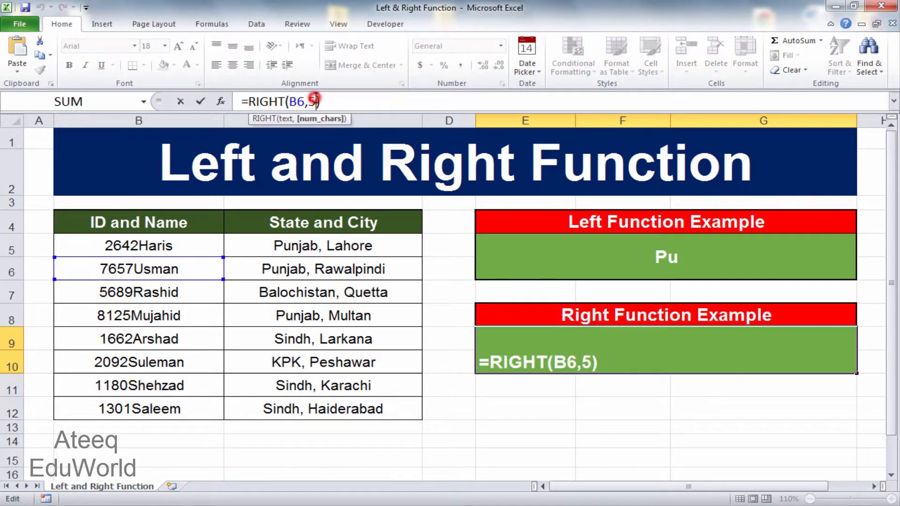
pyautogui.press('BackSpace')
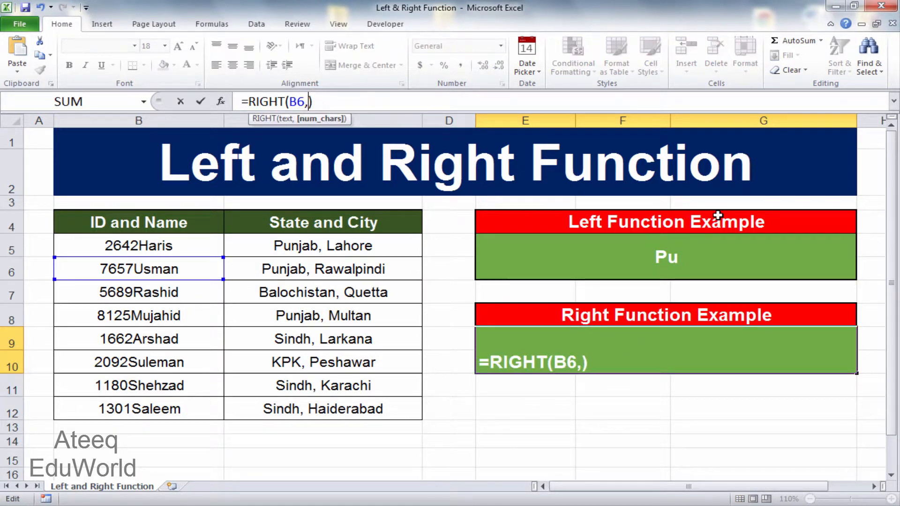
pyautogui.write('3')
pyautogui.press('Return')
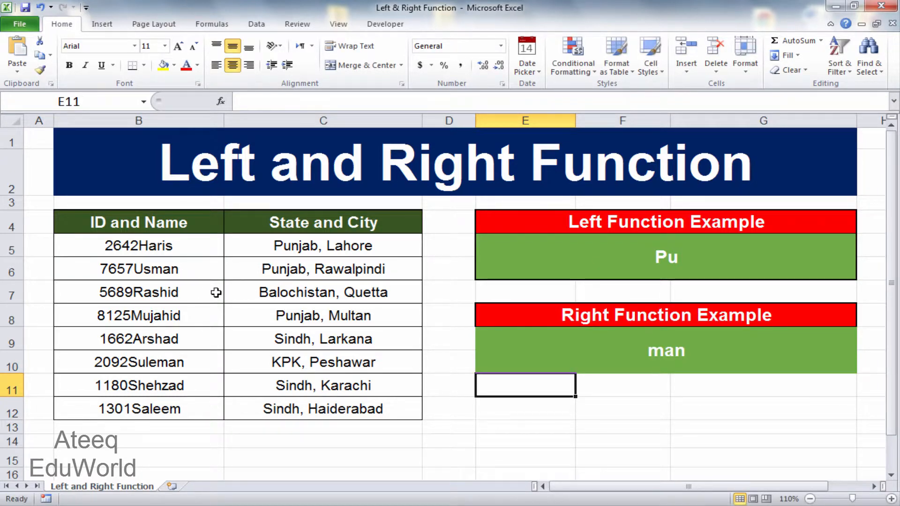
pyautogui.click(699, 356)
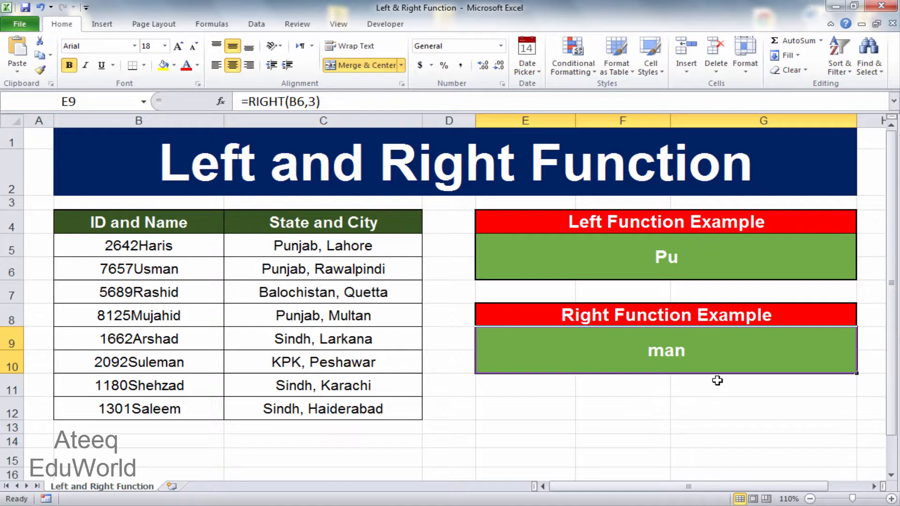
# Replace the Right Function Example formula with =RIGHT(C6,10) to extract the city name from C6
pyautogui.write('=')
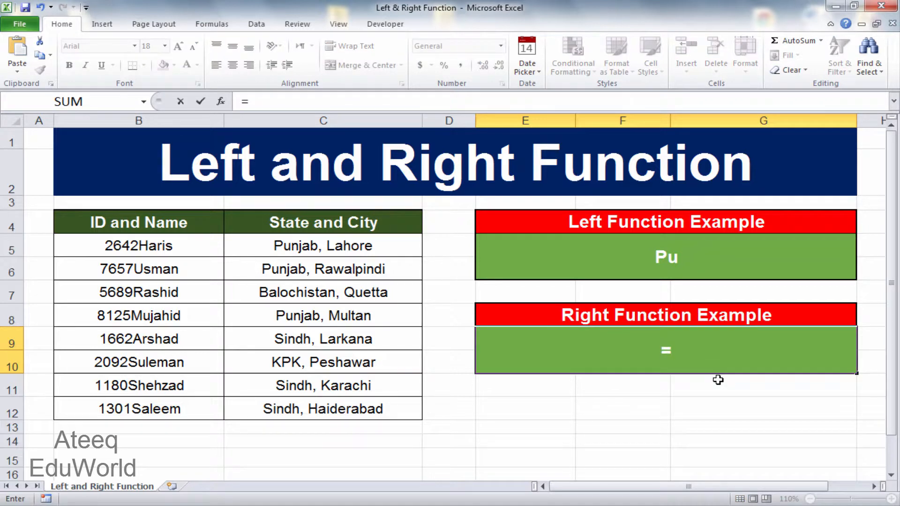
pyautogui.write('rig')
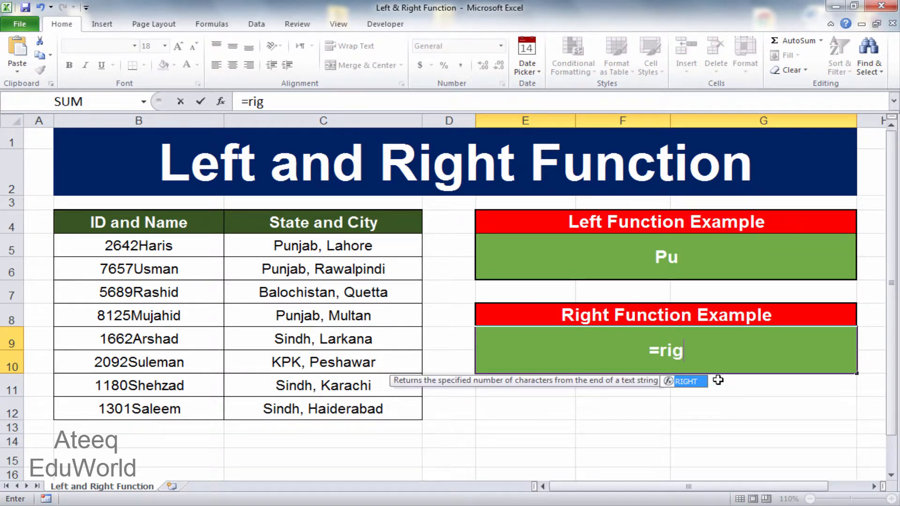
pyautogui.write('ht(')
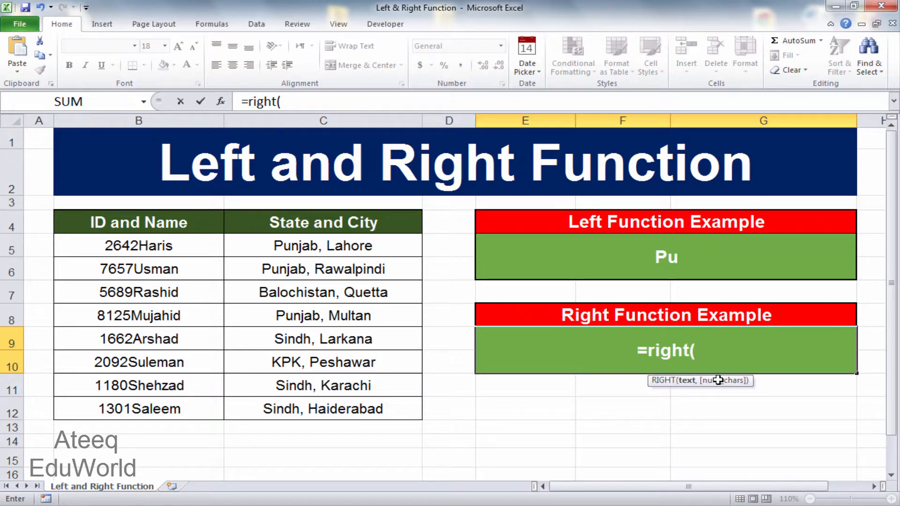
pyautogui.click(402, 269)
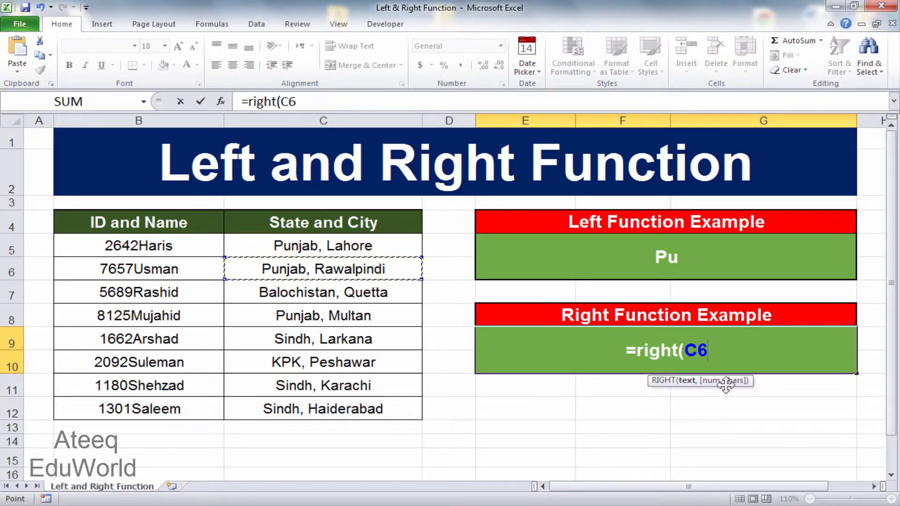
pyautogui.write(',')
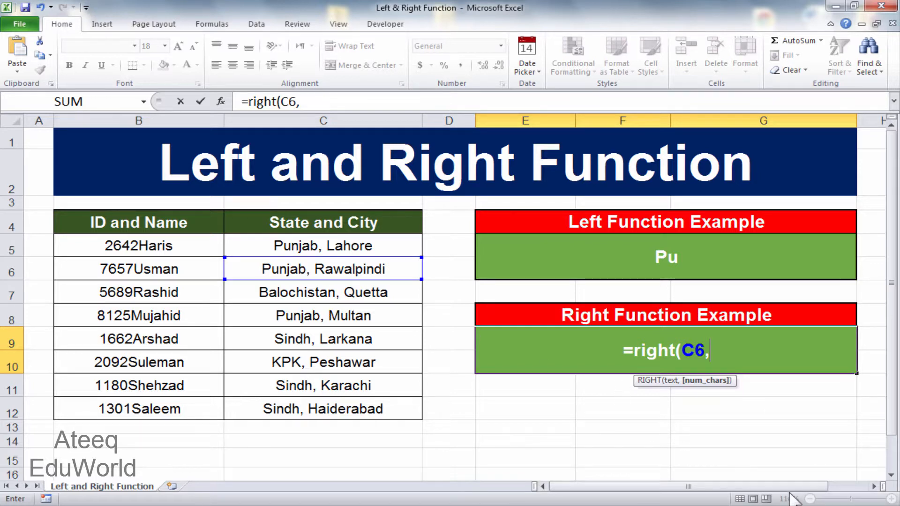
pyautogui.write('10')
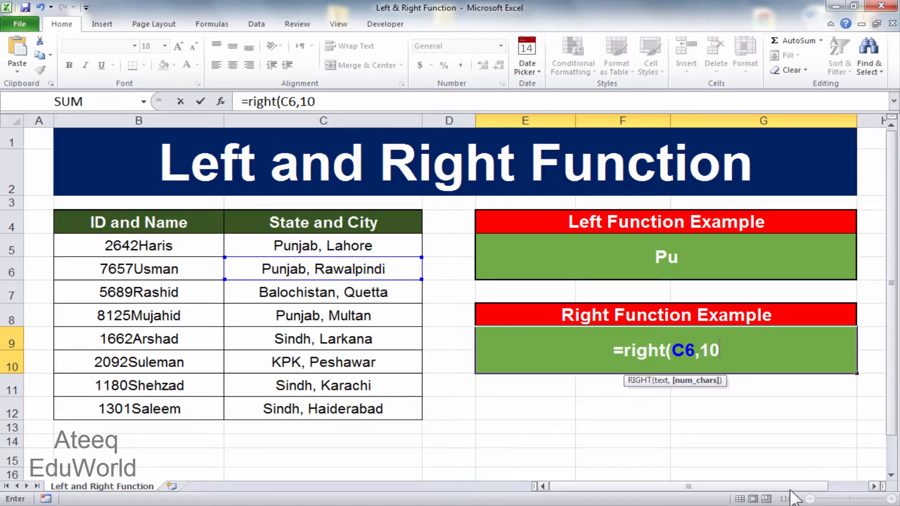
pyautogui.write(')')
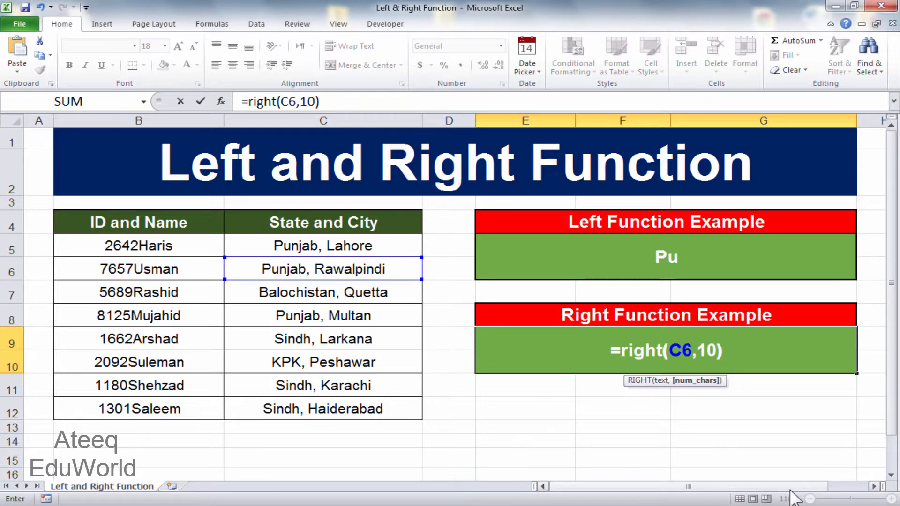
pyautogui.press('Return')
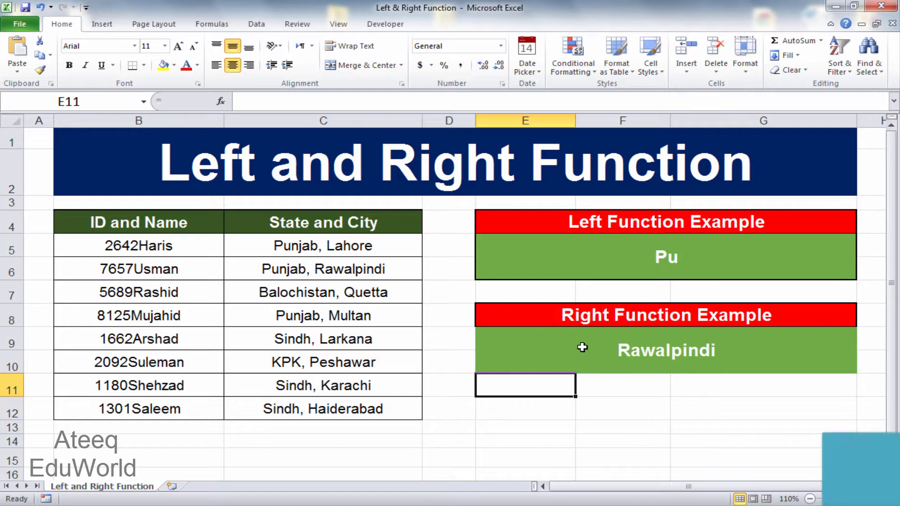
# Change the Right Function Example formula to extract only the last 2 characters of C6
pyautogui.click(693, 354)
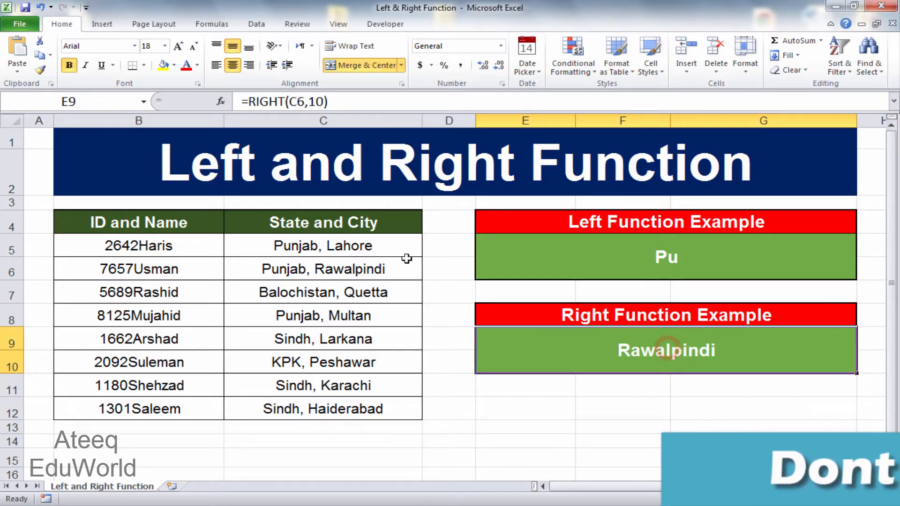
pyautogui.doubleClick(658, 345)
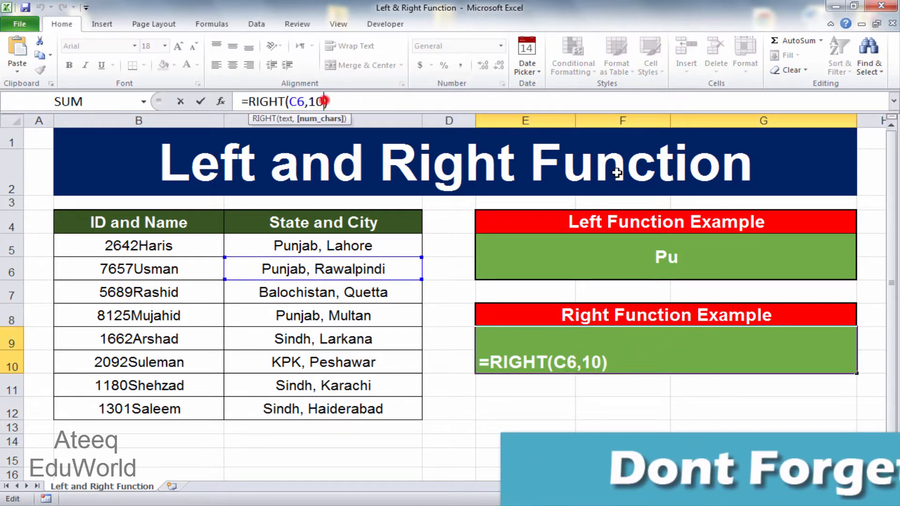
pyautogui.press('BackSpace')
pyautogui.press('BackSpace')
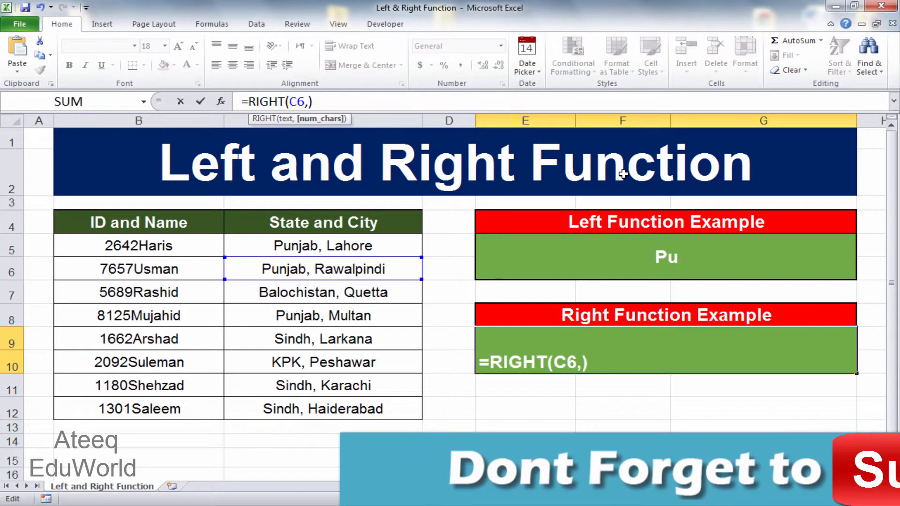
pyautogui.write('2')
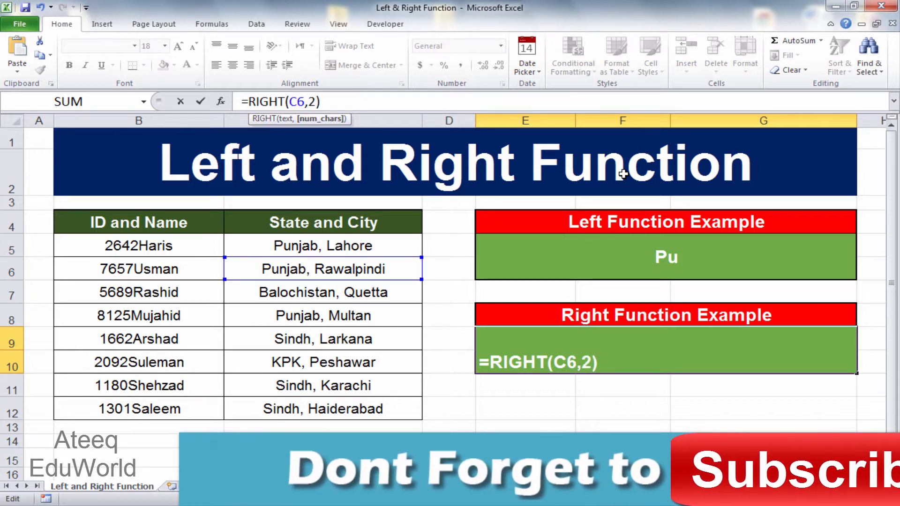
pyautogui.press('Return')
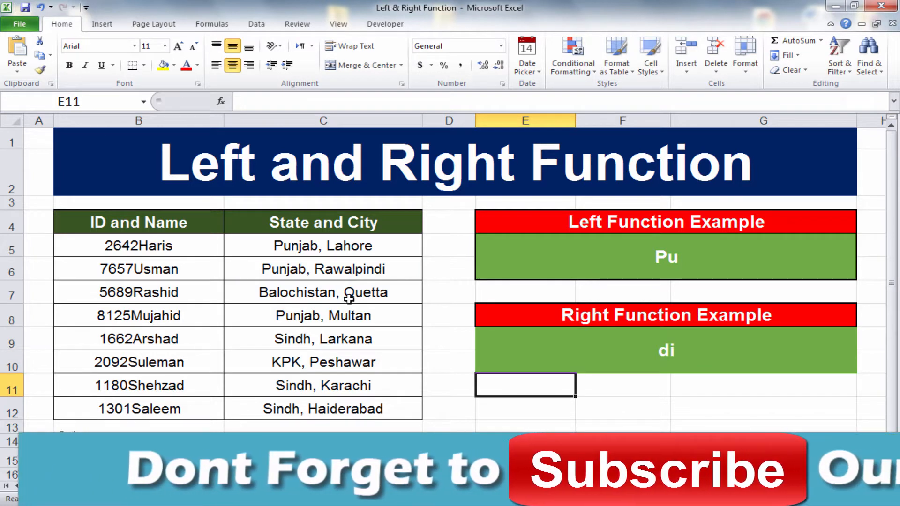